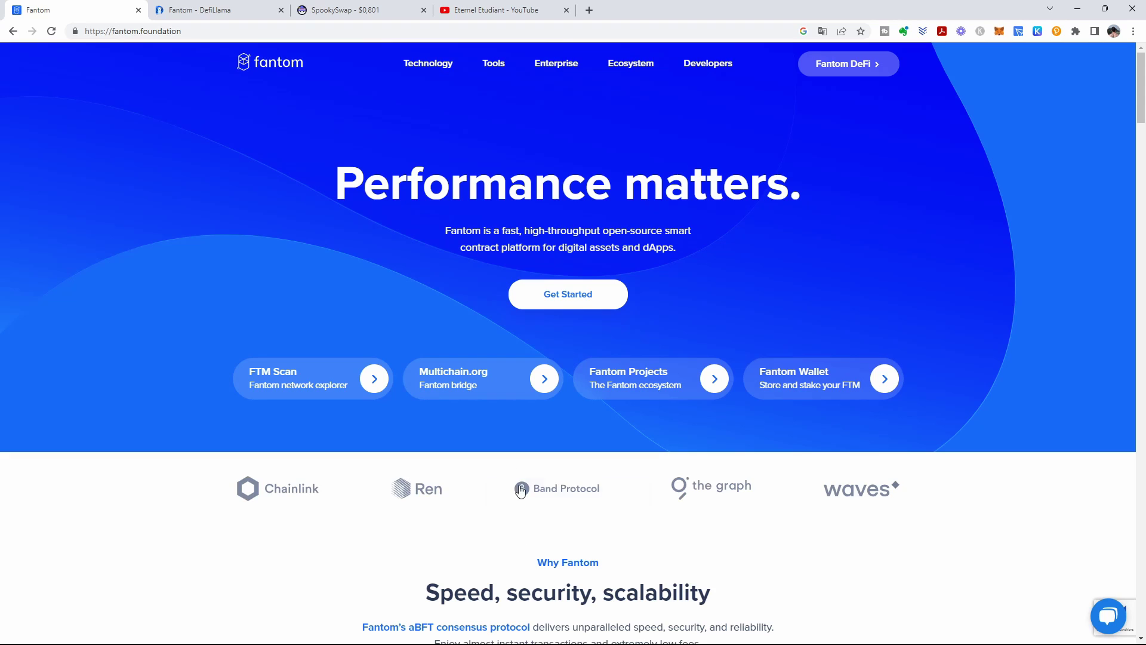
Review the Fantom chain's protocol rankings on DefiLlama.
{"action": "left_click", "coordinate": [215, 20]}
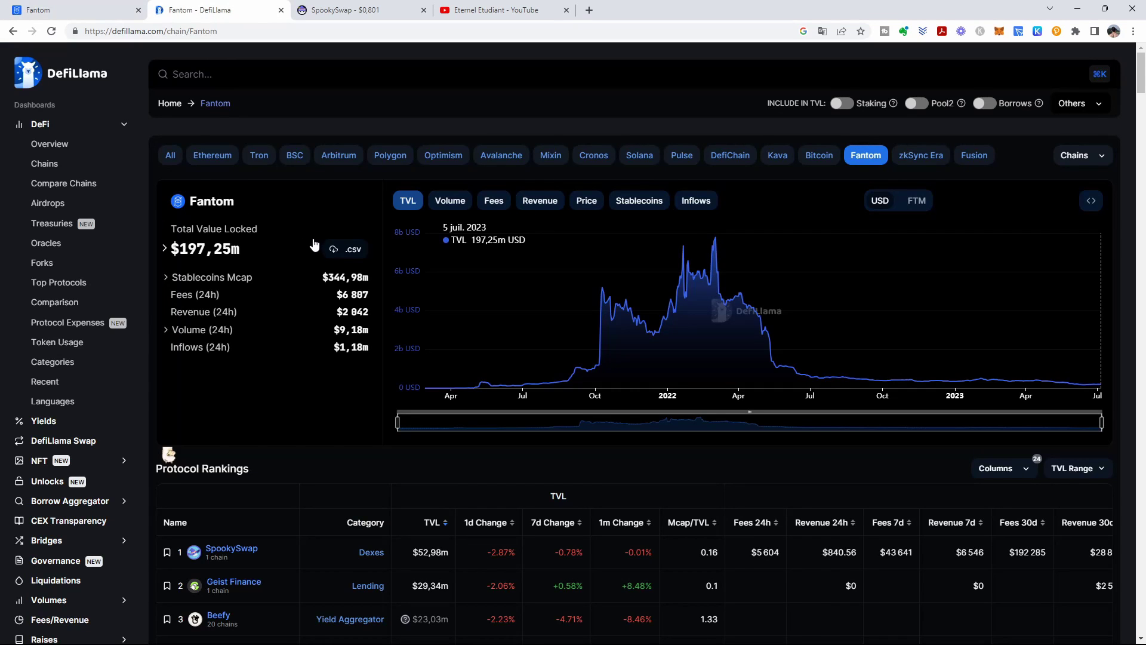
{"action": "scroll", "coordinate": [271, 275], "scroll_direction": "down", "scroll_amount": 5}
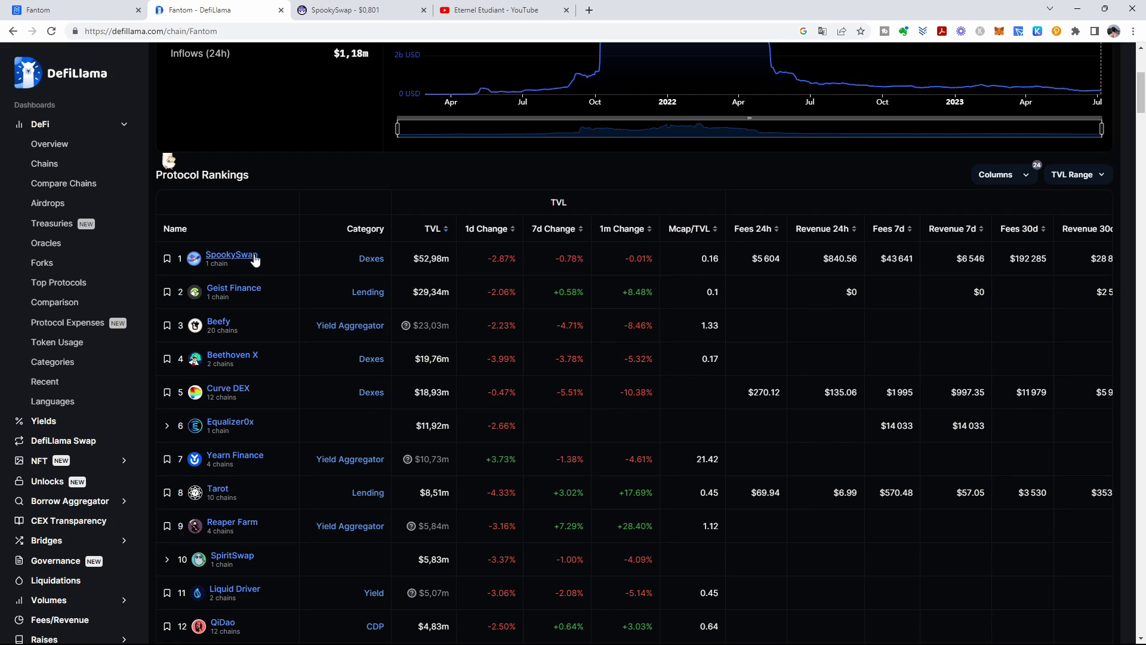
Switch to SpookySwap and browse the tokens available for a market swap.
{"action": "left_click", "coordinate": [332, 10]}
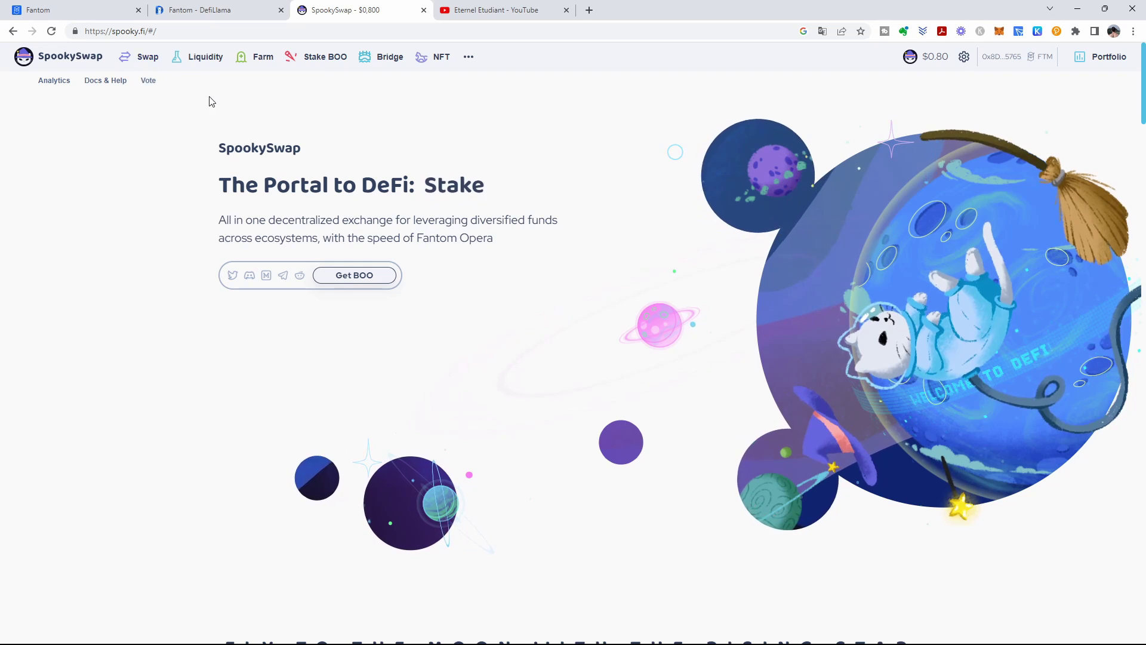
{"action": "left_click", "coordinate": [126, 62]}
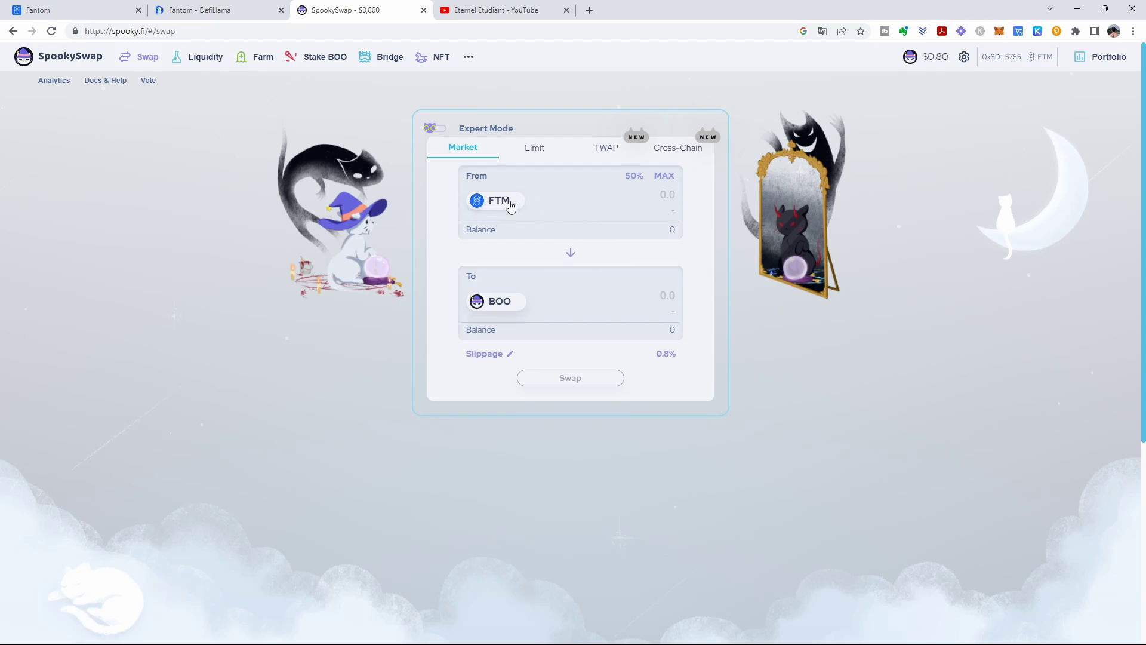
{"action": "left_click", "coordinate": [500, 305]}
{"action": "scroll", "coordinate": [530, 322], "scroll_direction": "down", "scroll_amount": 15}
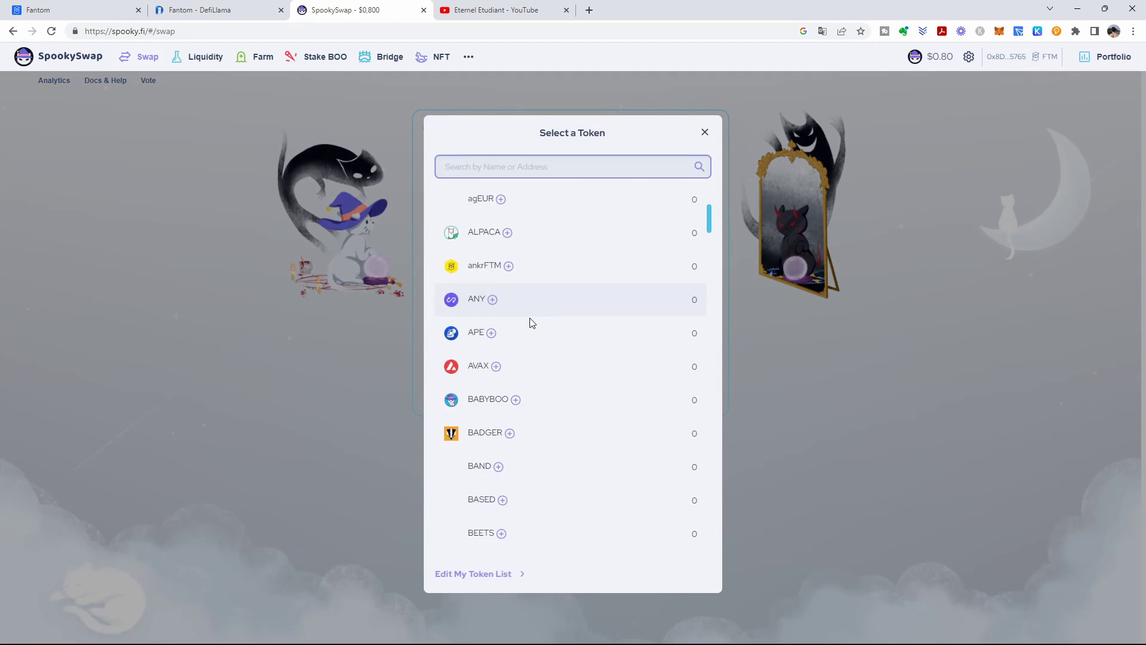
{"action": "scroll", "coordinate": [530, 323], "scroll_direction": "up", "scroll_amount": 15}
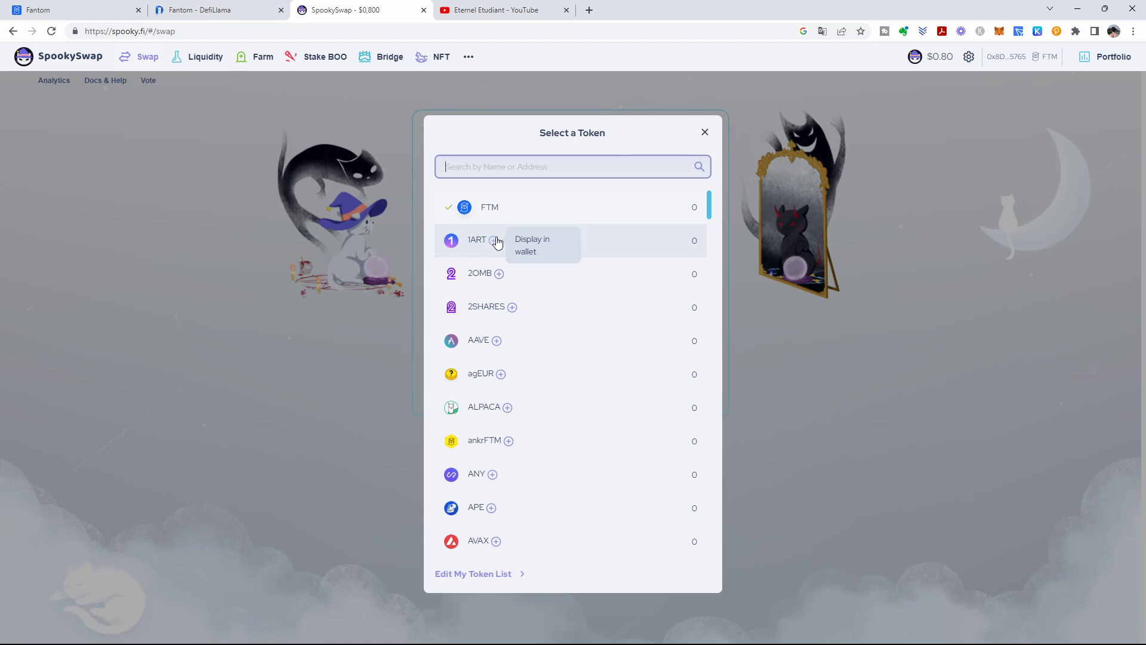
Add the 1ART token to the wallet display, check it in MetaMask, and close the token selection.
{"action": "left_click", "coordinate": [495, 242]}
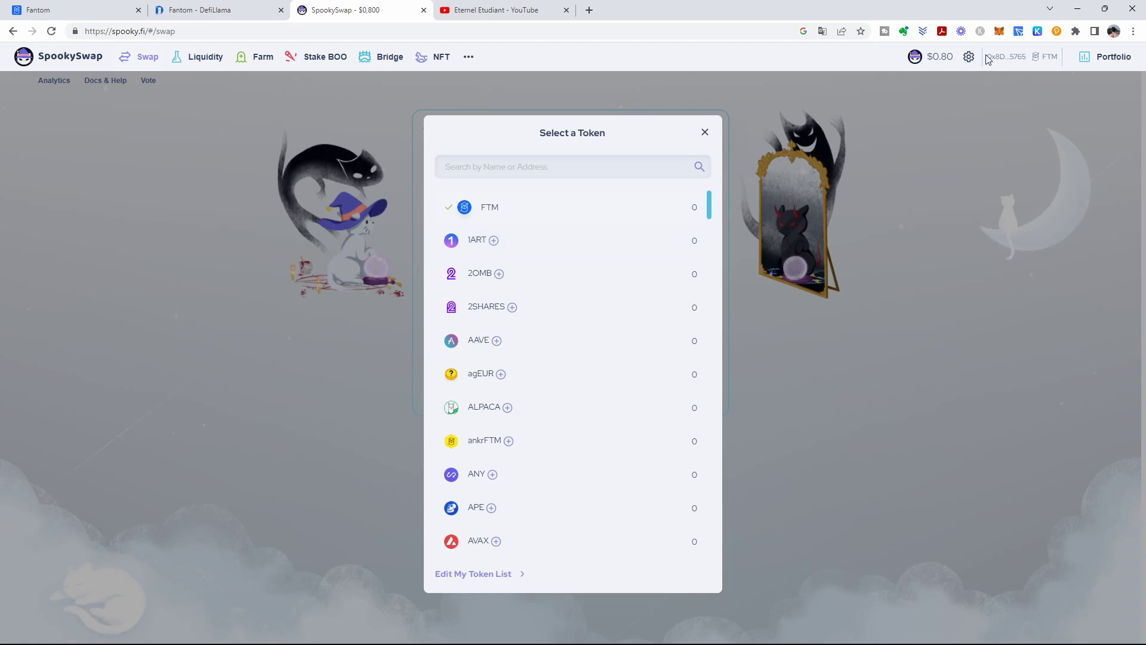
{"action": "left_click", "coordinate": [999, 31]}
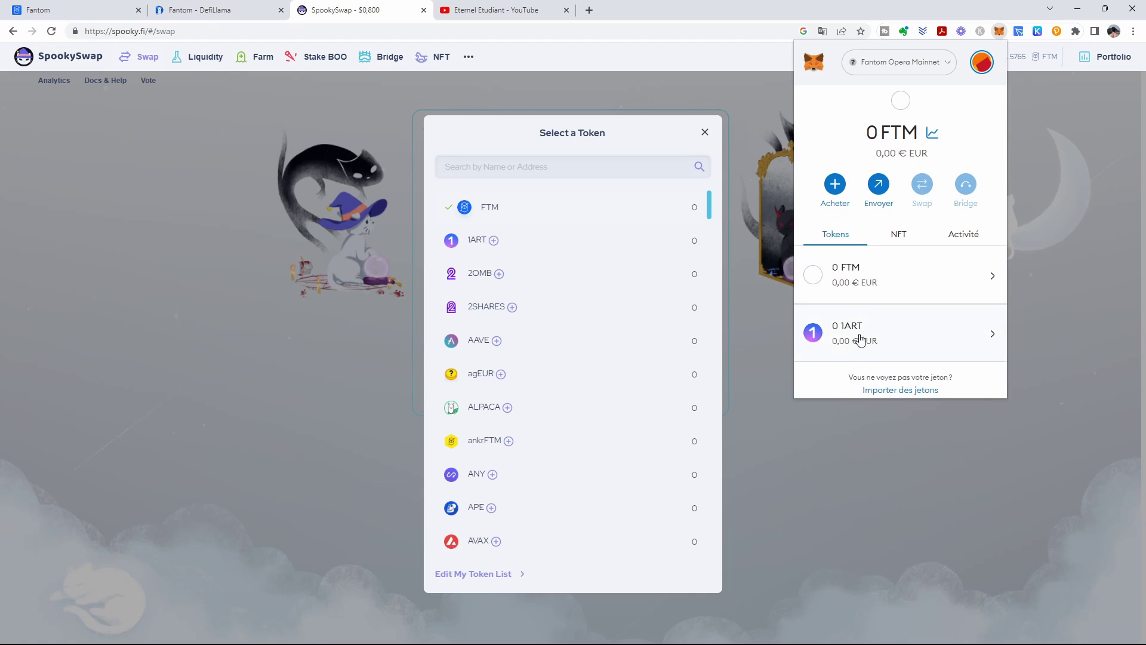
{"action": "left_click", "coordinate": [704, 134]}
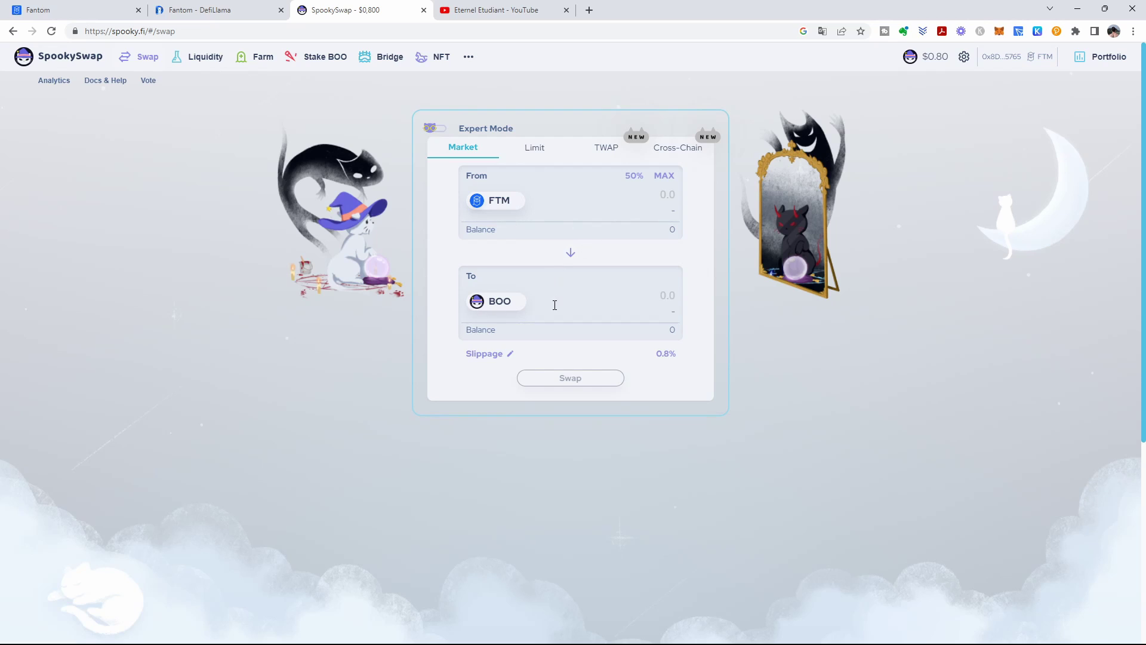
Compare the limit order form with the market swap form for FTM to BOO.
{"action": "left_click", "coordinate": [534, 151]}
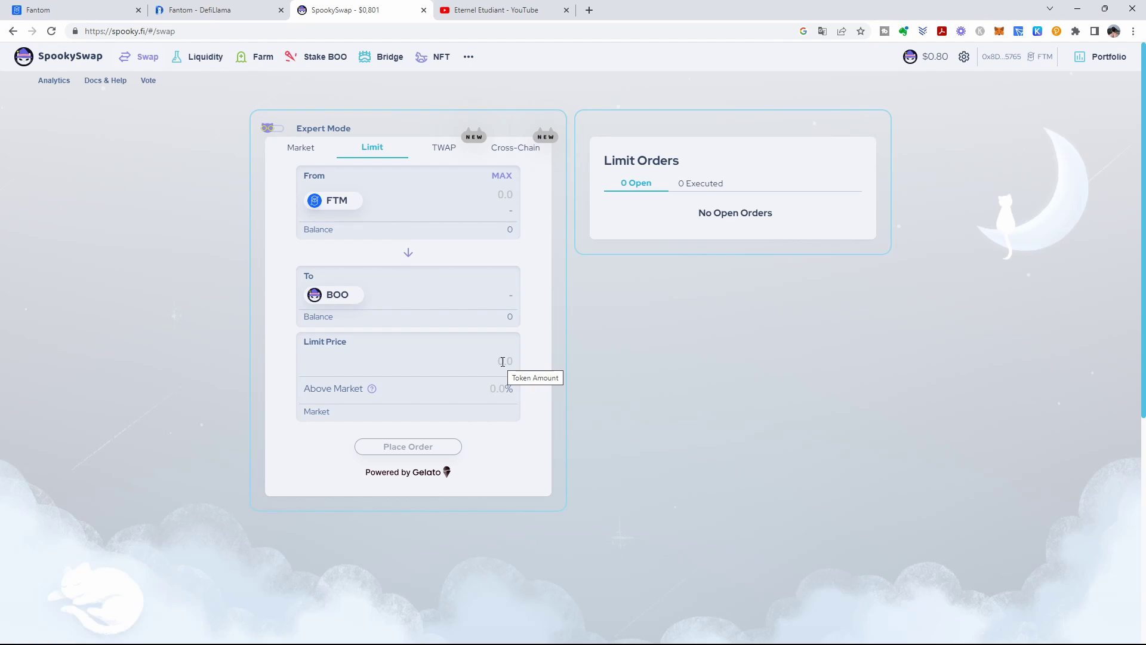
{"action": "left_click", "coordinate": [302, 150]}
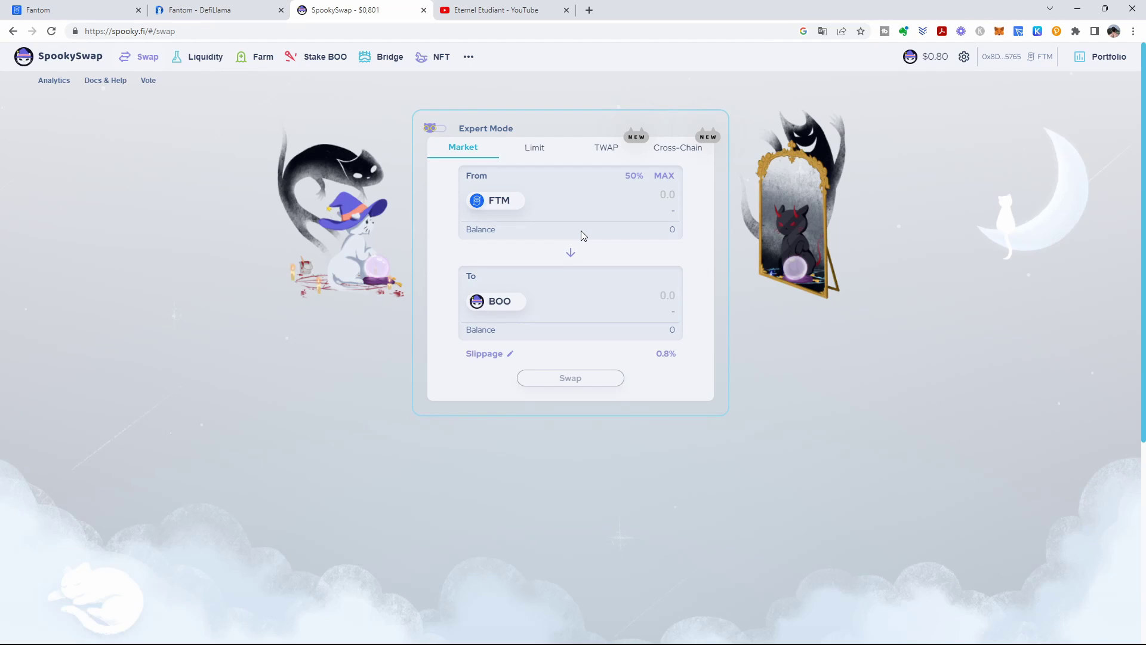
{"action": "left_click", "coordinate": [539, 149]}
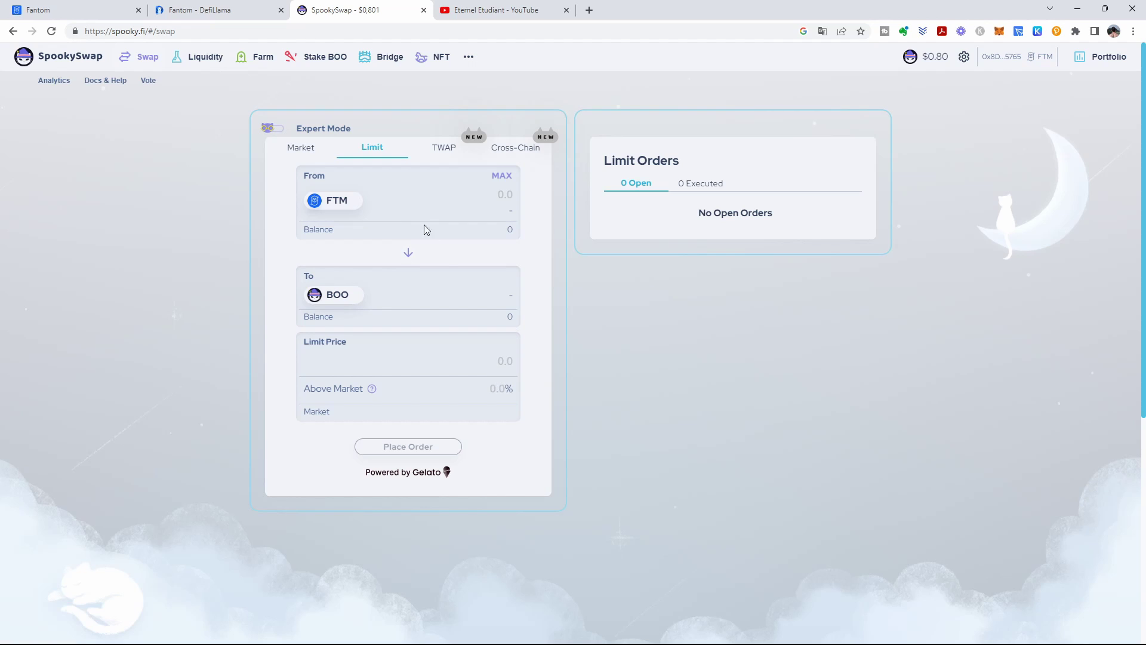
{"action": "left_click", "coordinate": [302, 149]}
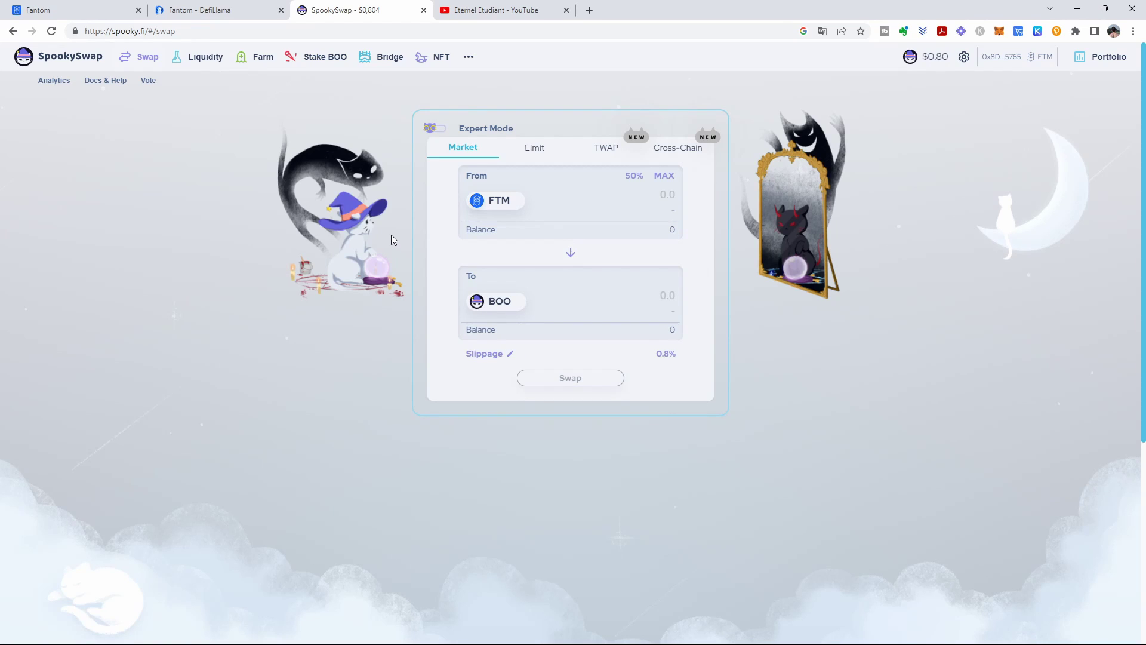
Open the cross-chain swap form and view the networks available in the MetaMask wallet.
{"action": "left_click", "coordinate": [682, 157]}
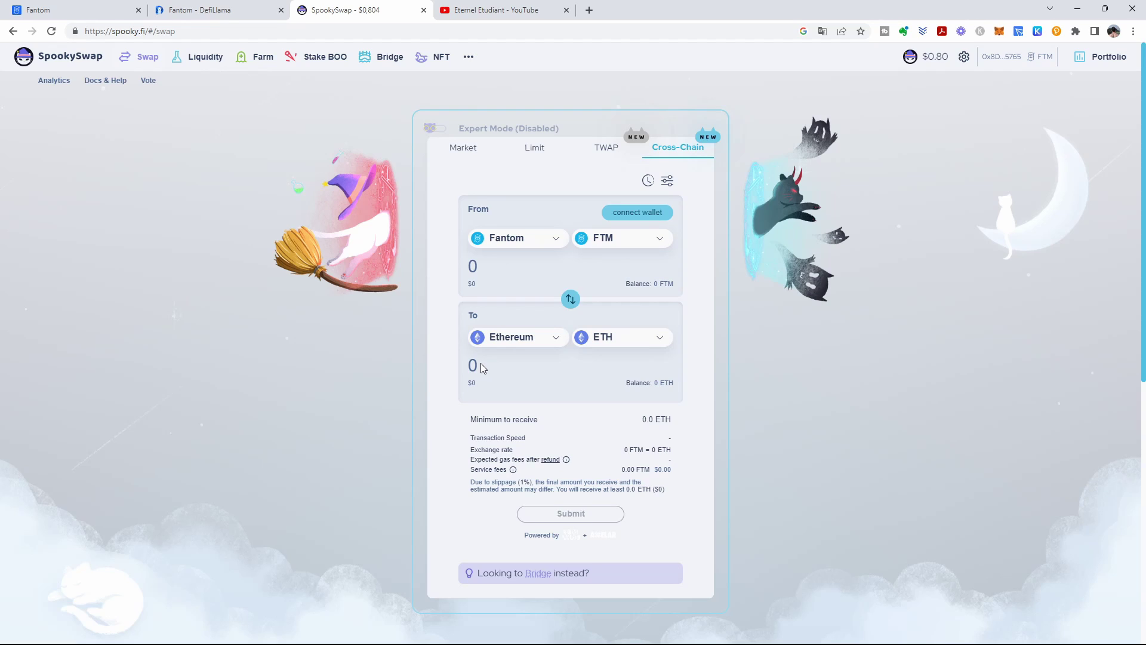
{"action": "left_click", "coordinate": [998, 33]}
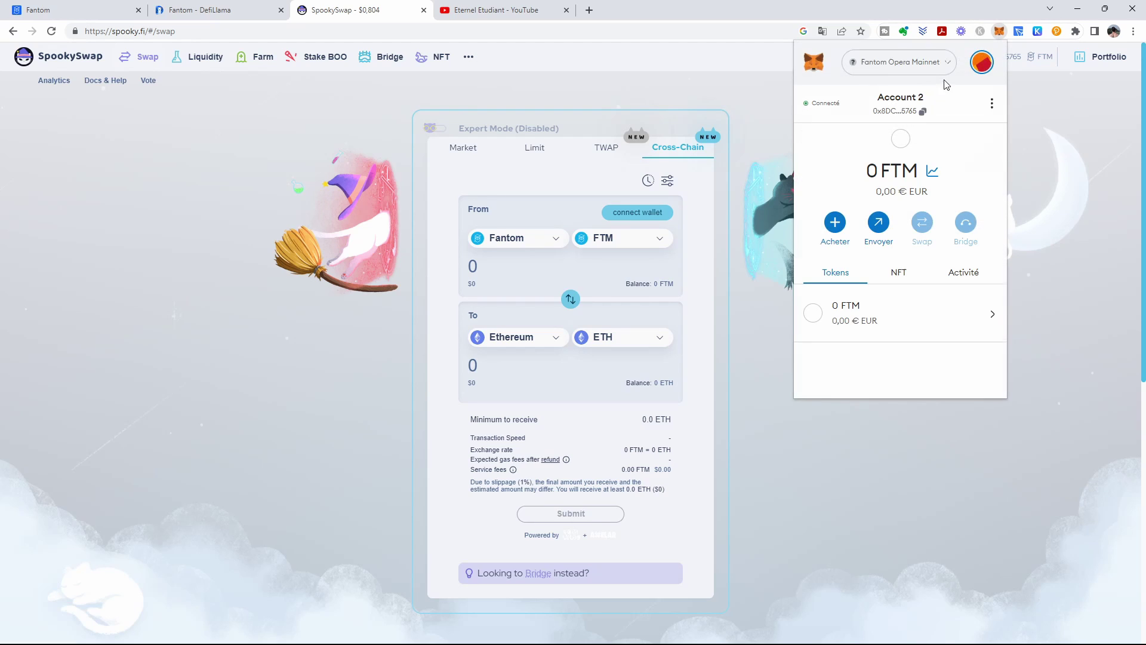
{"action": "left_click", "coordinate": [896, 66]}
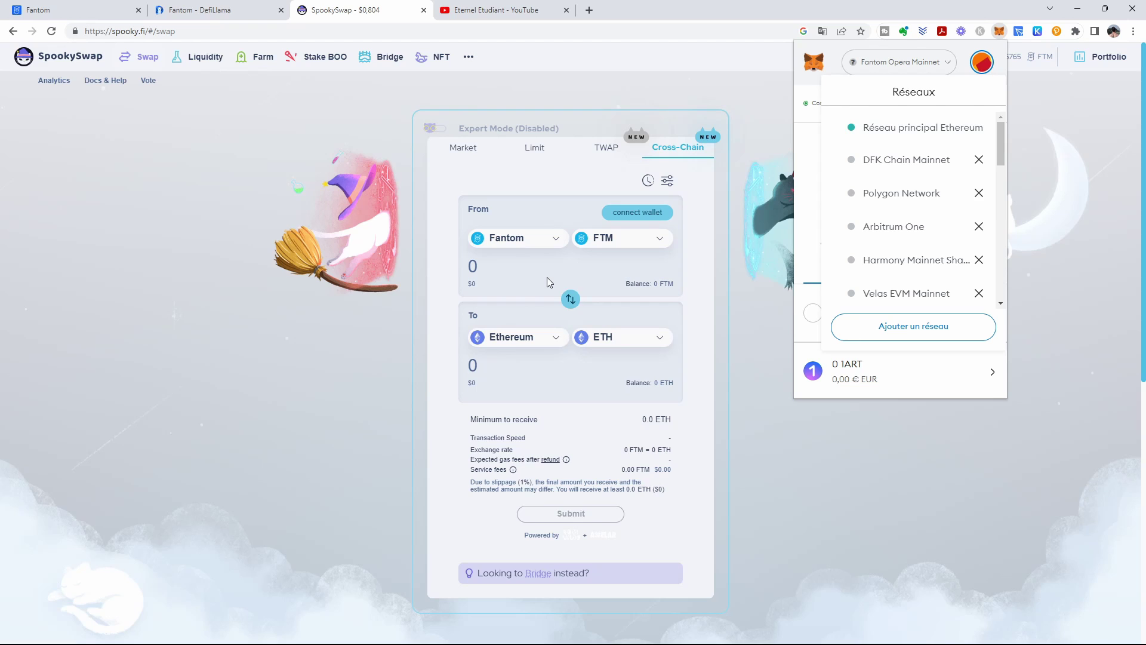
{"action": "left_click", "coordinate": [586, 317]}
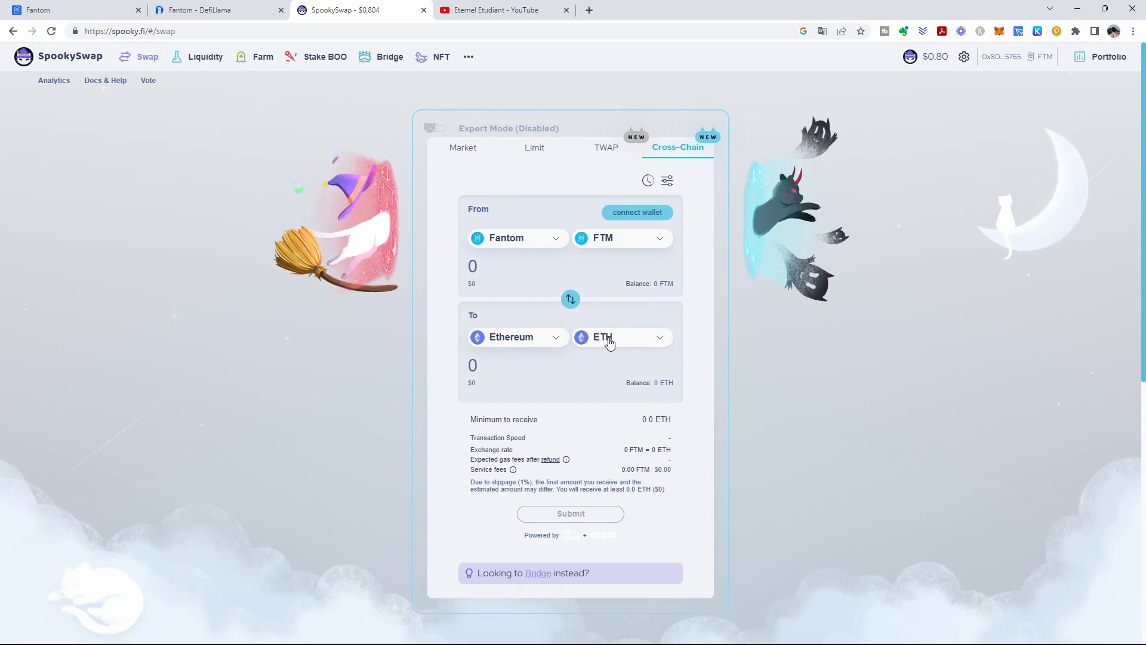
Browse the source tokens on Fantom and the destination tokens on Ethereum for the cross-chain swap.
{"action": "left_click", "coordinate": [607, 238]}
{"action": "scroll", "coordinate": [532, 366], "scroll_direction": "down", "scroll_amount": 5}
{"action": "scroll", "coordinate": [533, 367], "scroll_direction": "up", "scroll_amount": 5}
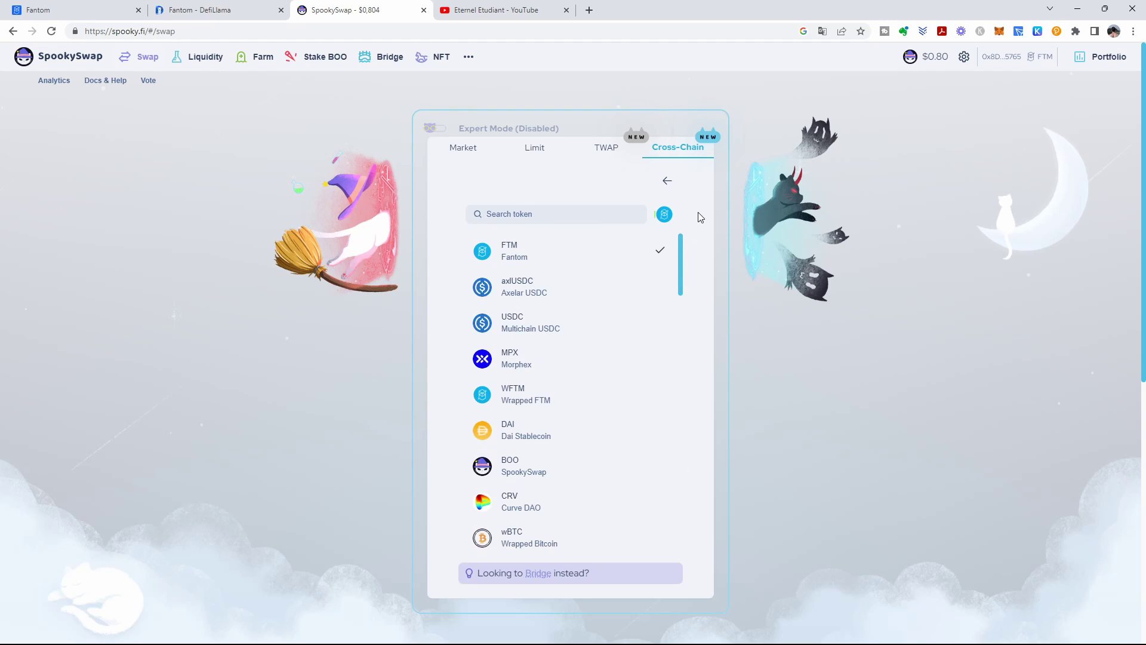
{"action": "left_click", "coordinate": [667, 184]}
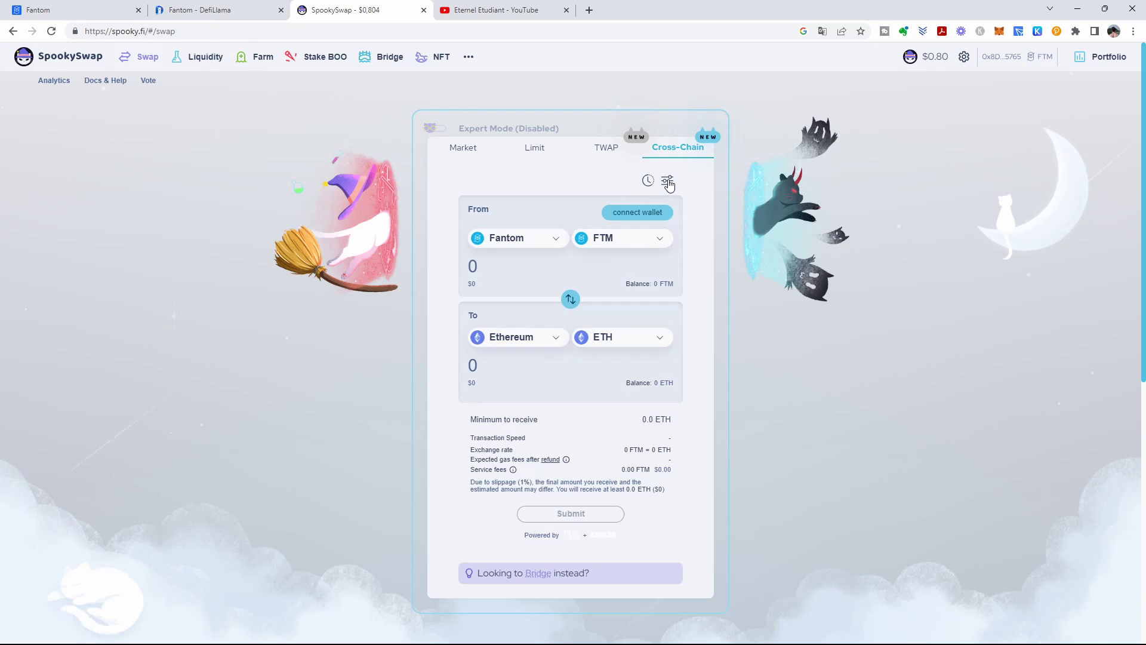
{"action": "left_click", "coordinate": [601, 337]}
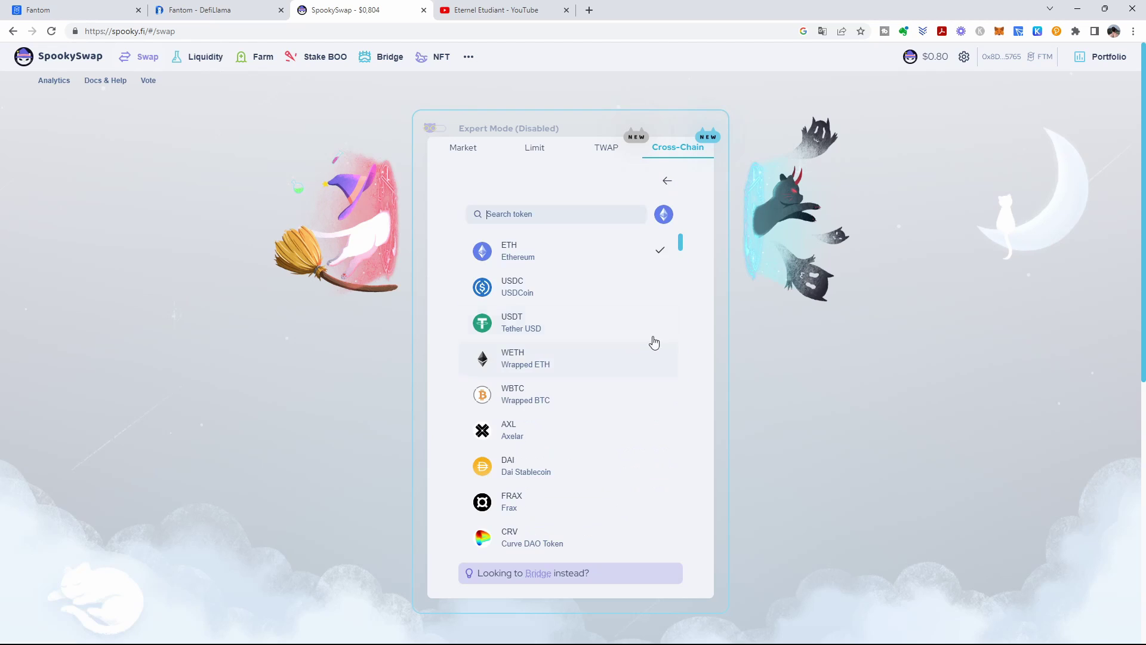
{"action": "left_click", "coordinate": [667, 182]}
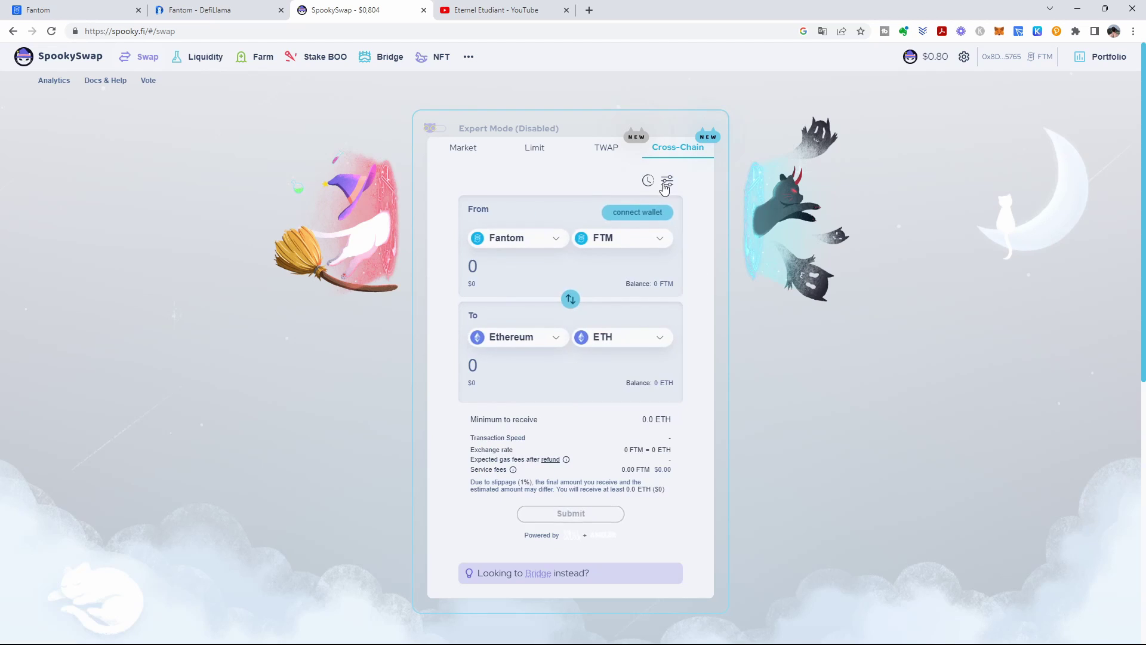
Look through the destination chains offered for the cross-chain swap, keeping Ethereum selected.
{"action": "left_click", "coordinate": [501, 345]}
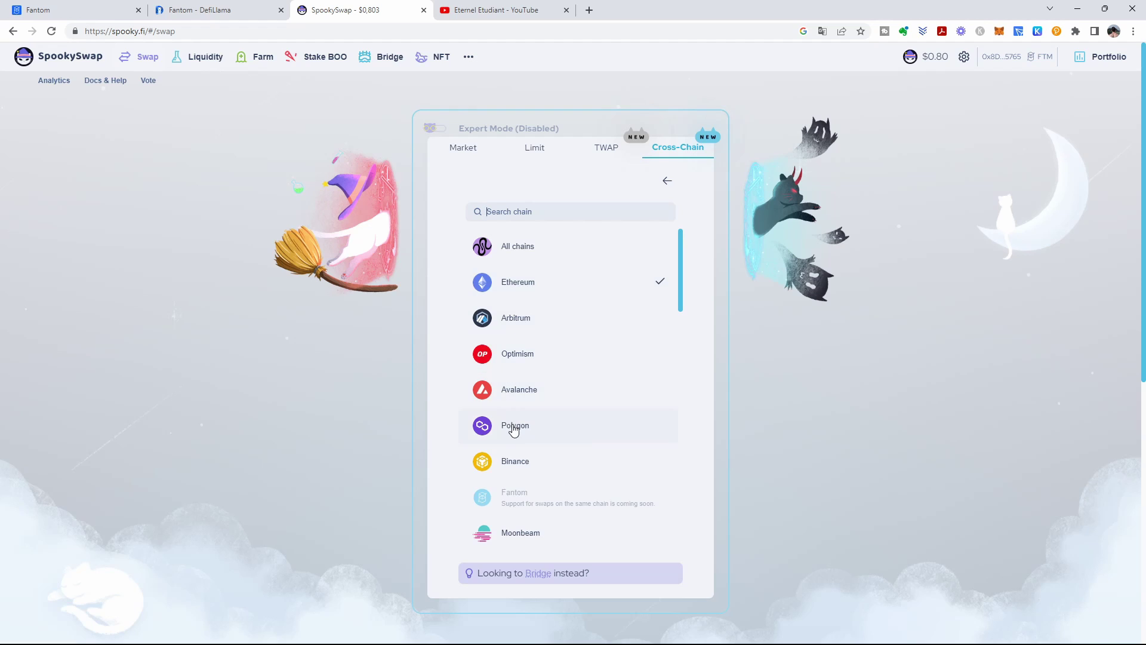
{"action": "scroll", "coordinate": [513, 467], "scroll_direction": "down", "scroll_amount": 4}
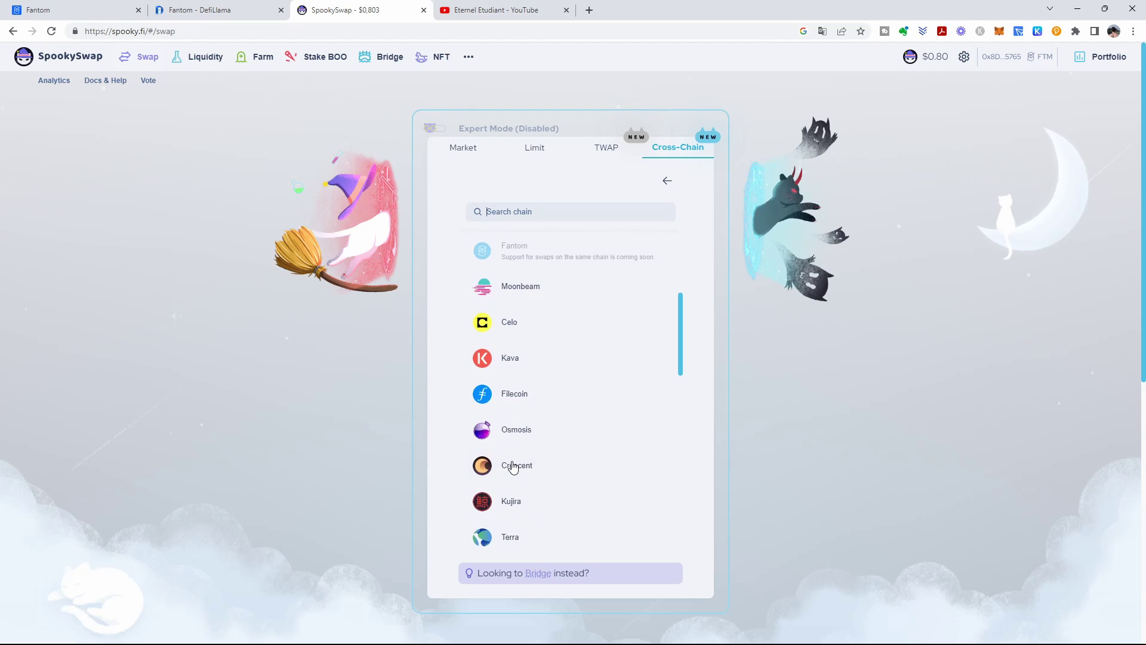
{"action": "scroll", "coordinate": [512, 467], "scroll_direction": "down", "scroll_amount": 10}
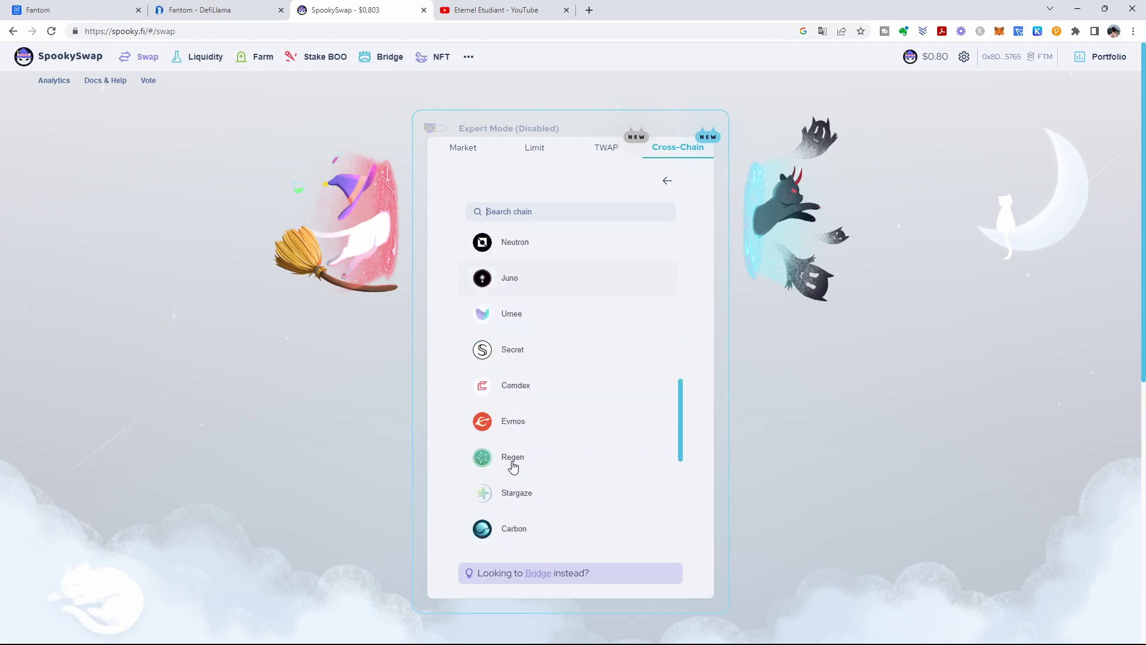
{"action": "scroll", "coordinate": [513, 467], "scroll_direction": "up", "scroll_amount": 12}
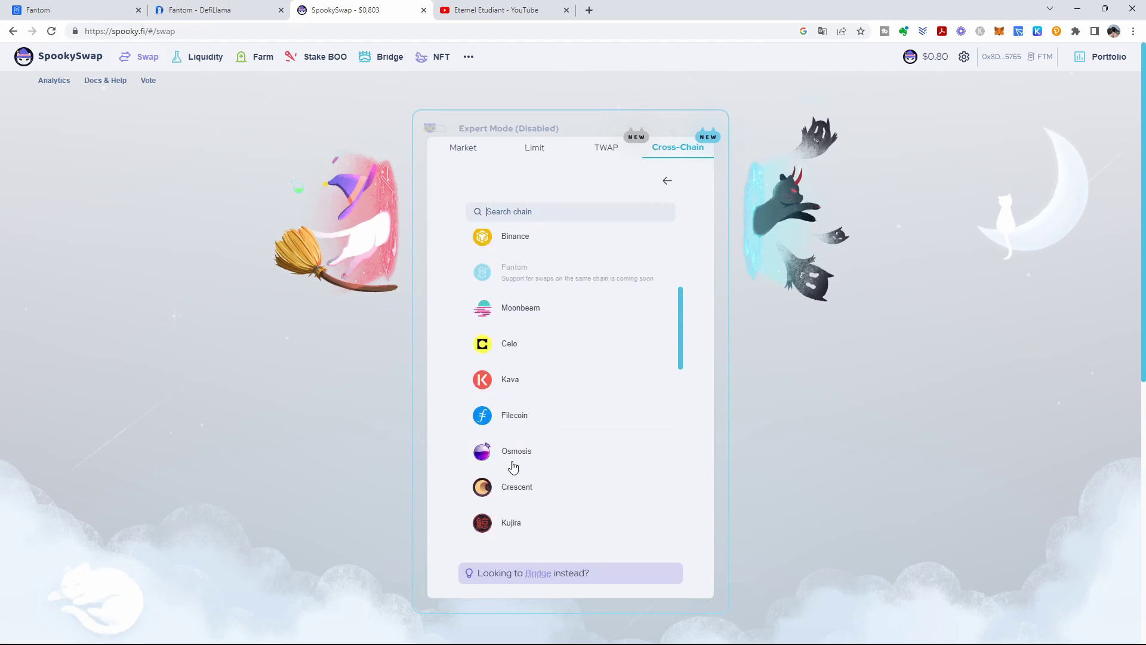
{"action": "left_click", "coordinate": [667, 180]}
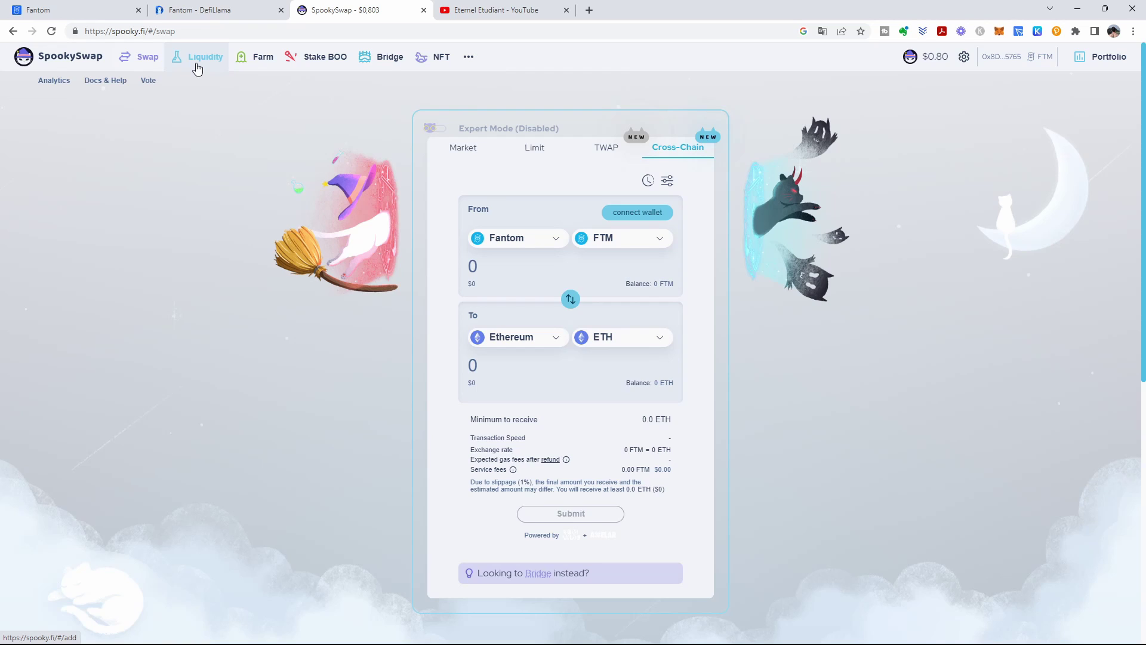
Open the liquidity supply form for the FTM and BOO pair and enter 400 FTM as Ingredient A.
{"action": "left_click", "coordinate": [461, 159]}
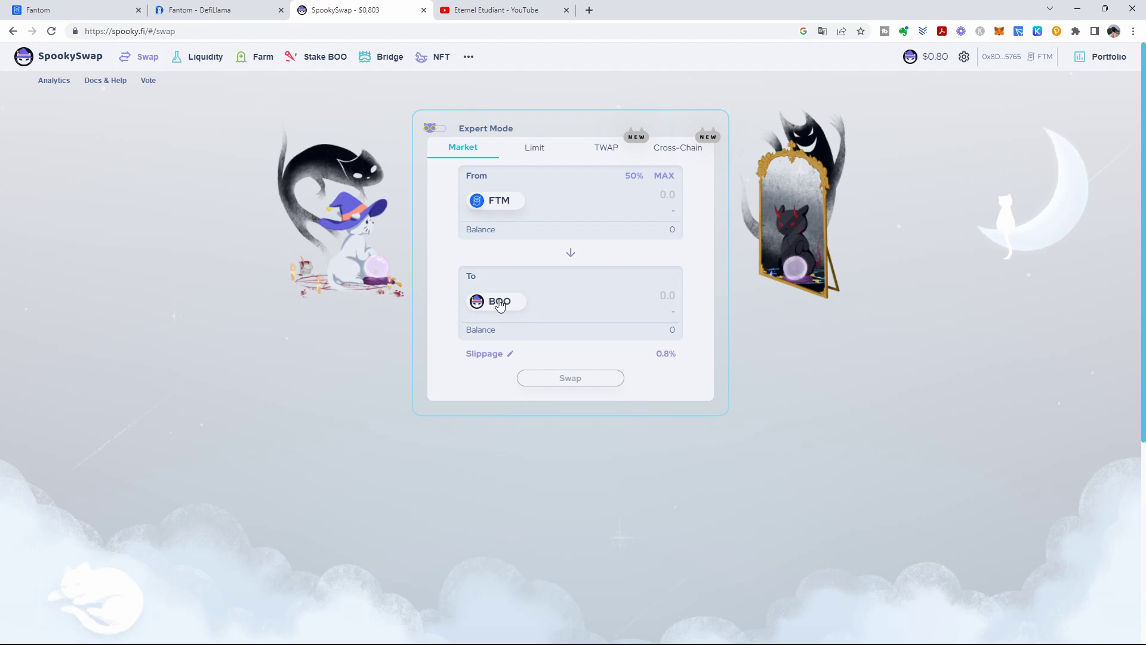
{"action": "left_click", "coordinate": [206, 58]}
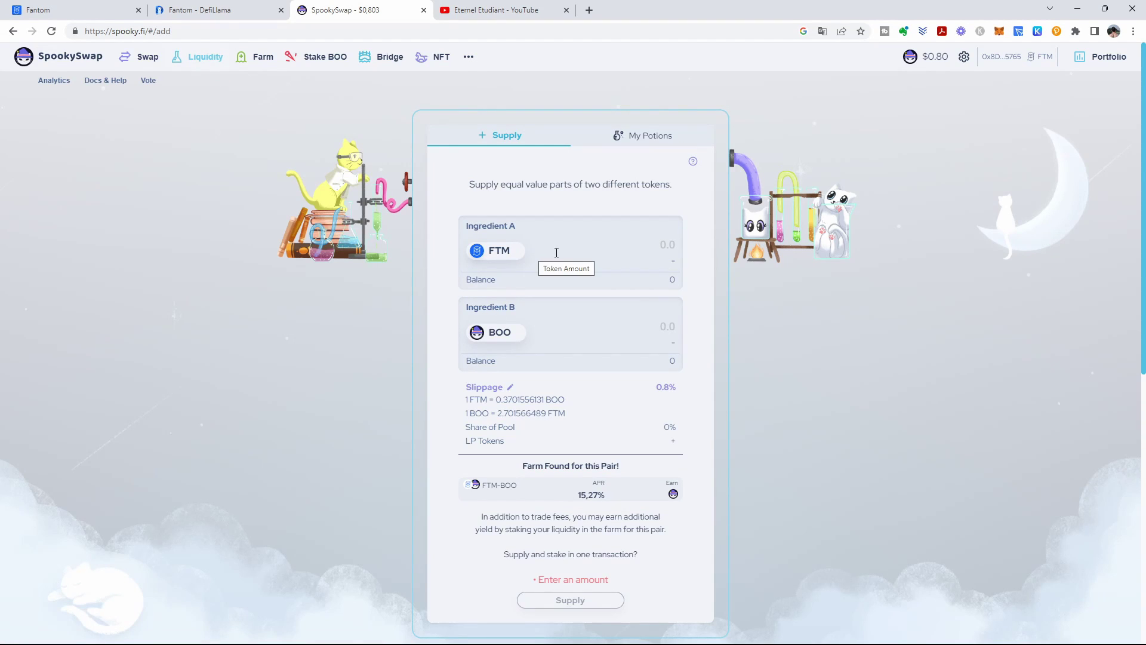
{"action": "left_click", "coordinate": [589, 254]}
{"action": "type", "text": "400"}
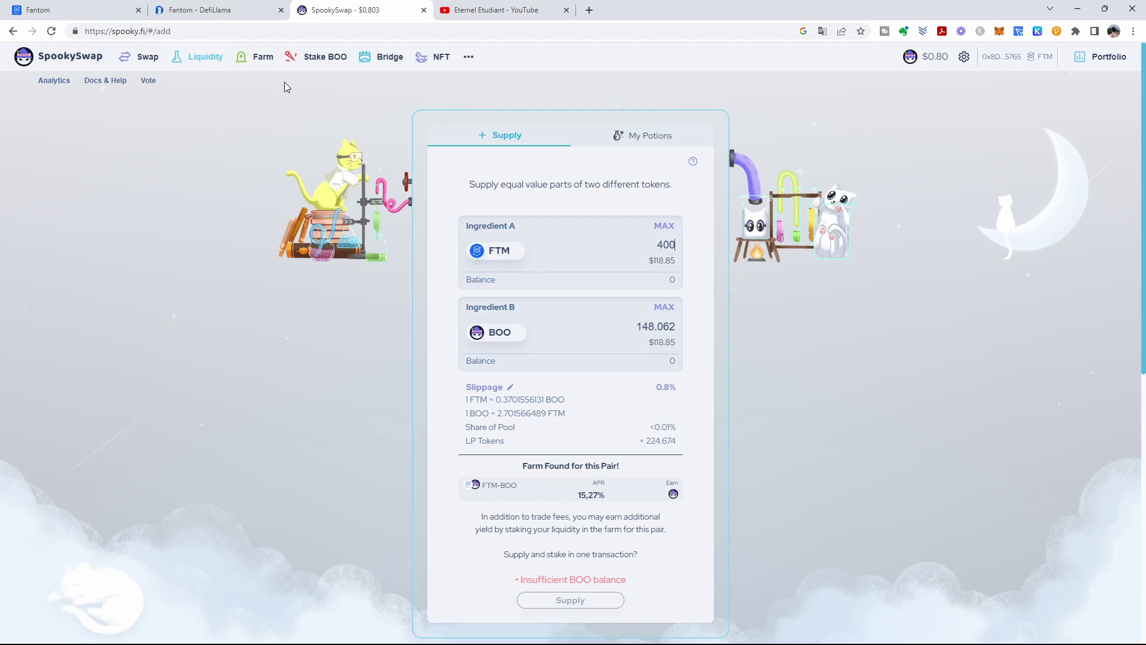
Revisit the market swap form and view the wallet's existing liquidity positions under My Potions.
{"action": "left_click", "coordinate": [145, 57]}
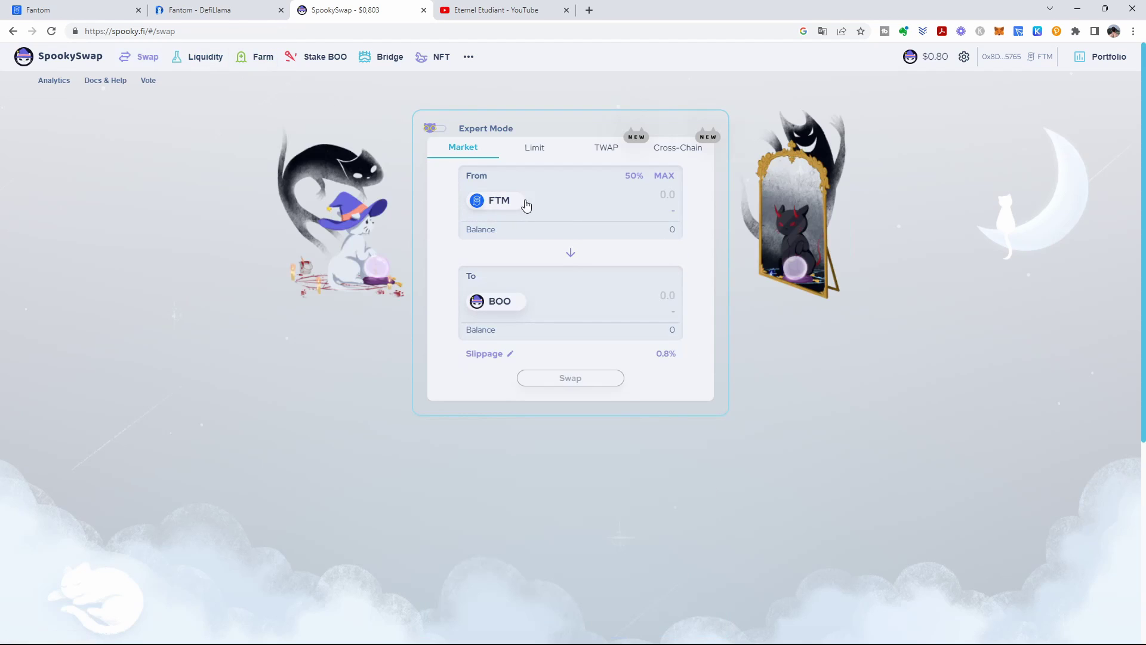
{"action": "left_click", "coordinate": [206, 60]}
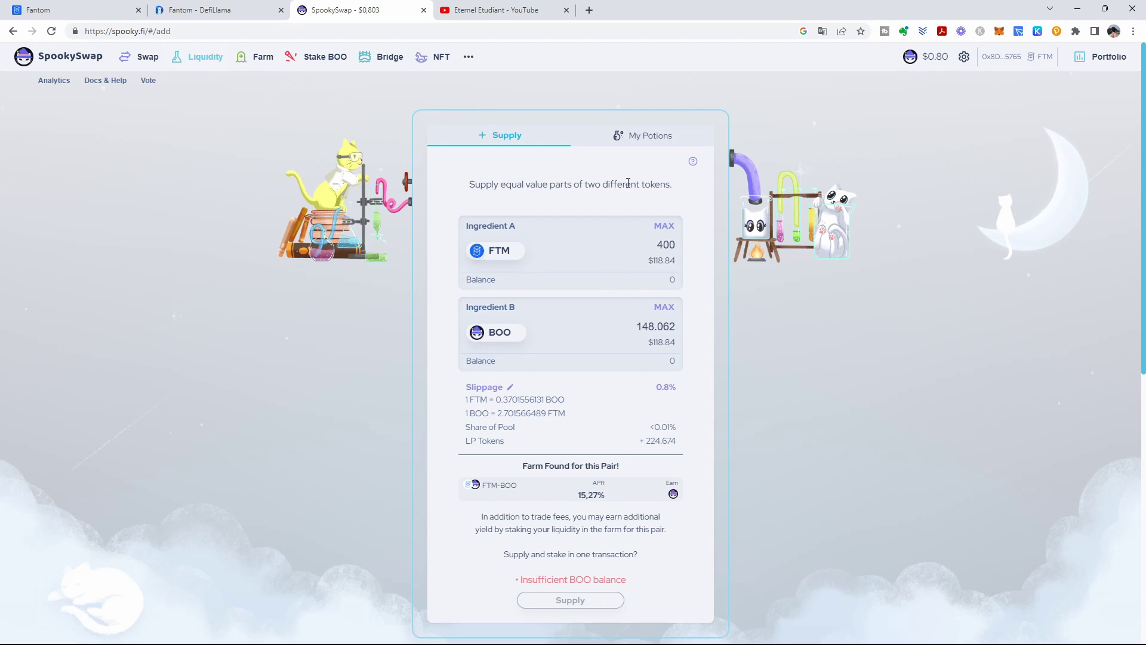
{"action": "left_click", "coordinate": [657, 136]}
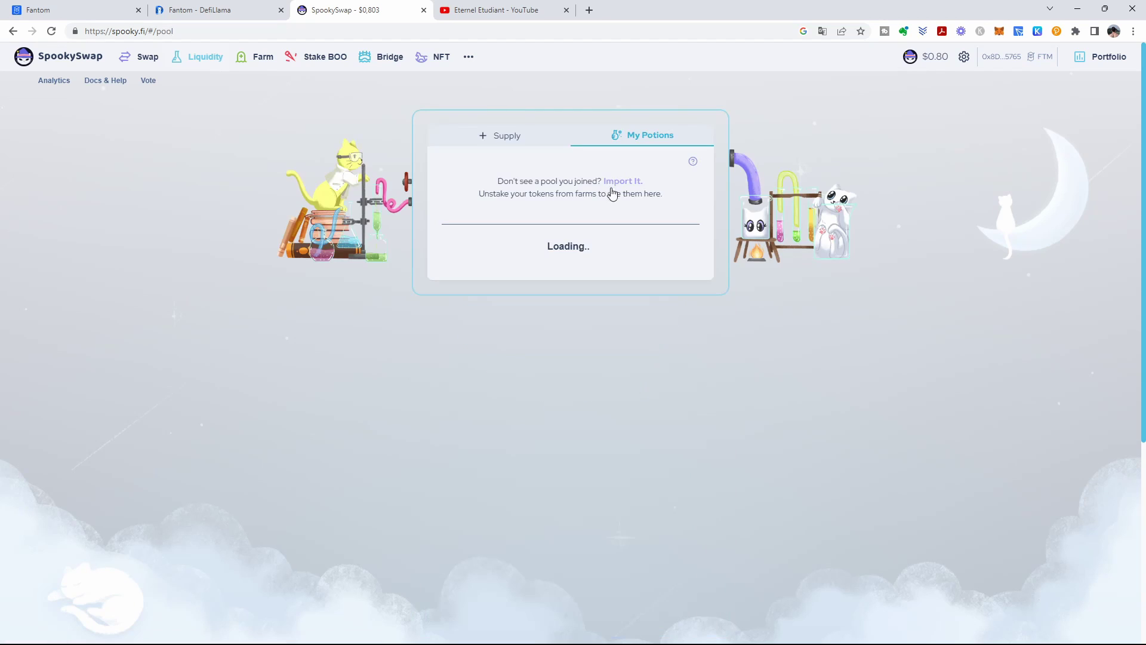
Open the farms list and expand the FTM-BOO farm's staking details.
{"action": "left_click", "coordinate": [264, 65]}
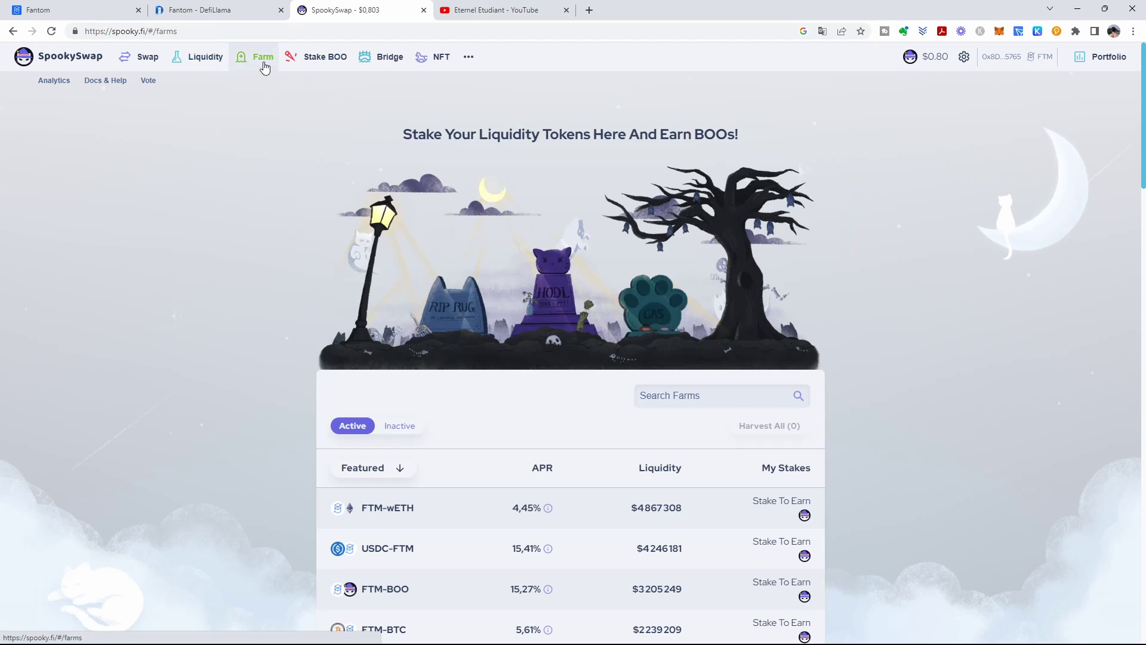
{"action": "scroll", "coordinate": [251, 191], "scroll_direction": "down", "scroll_amount": 3}
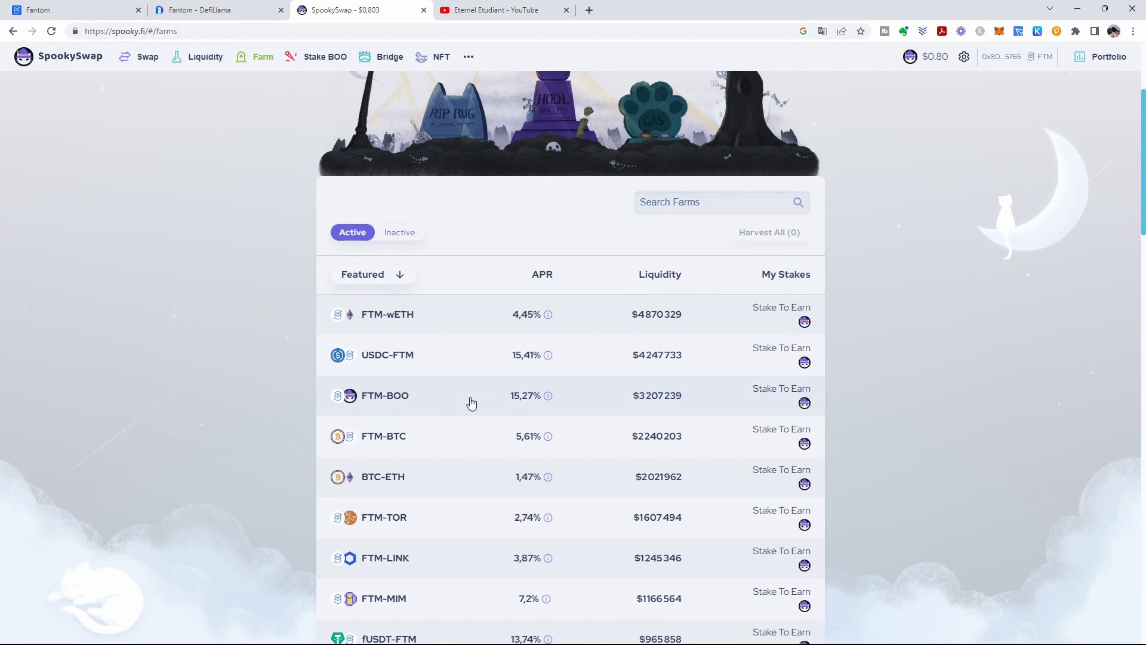
{"action": "left_click", "coordinate": [599, 404]}
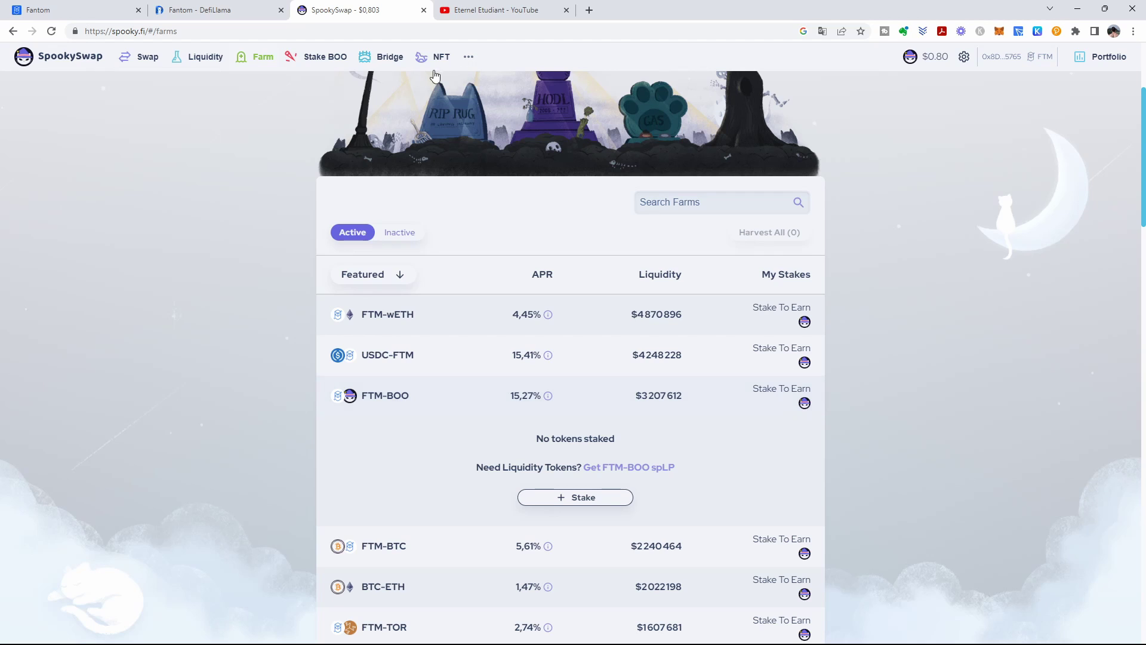
Open the BOO staking page and go from its How It Works overview to the Stake BOO section.
{"action": "left_click", "coordinate": [328, 57]}
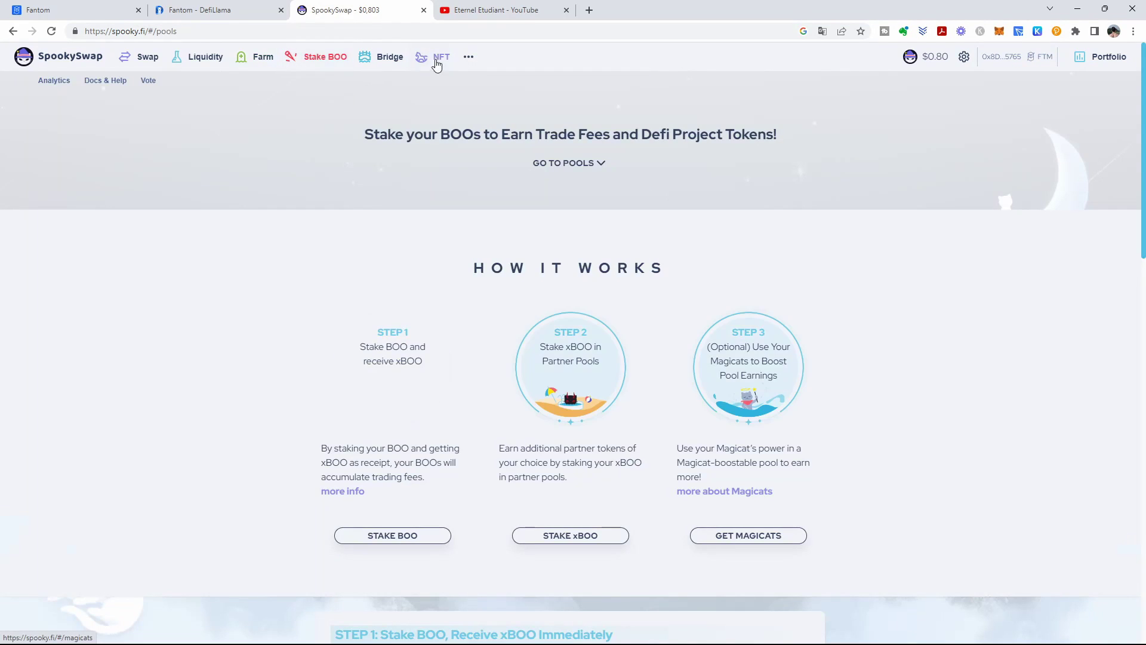
{"action": "scroll", "coordinate": [420, 216], "scroll_direction": "down", "scroll_amount": 2}
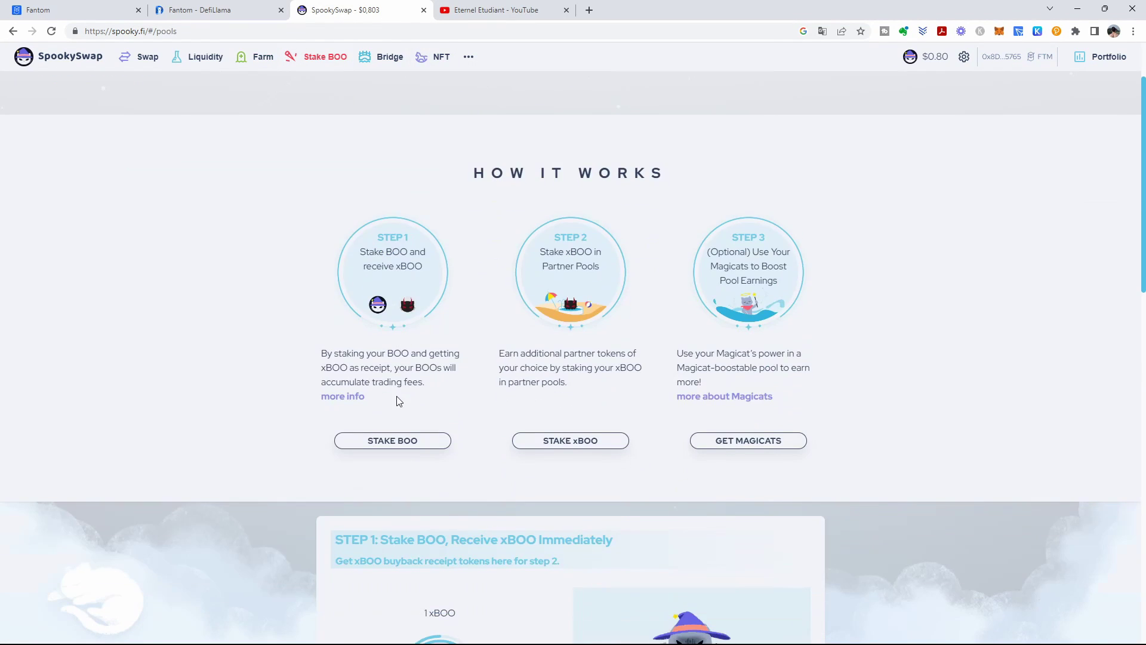
{"action": "left_click", "coordinate": [397, 435]}
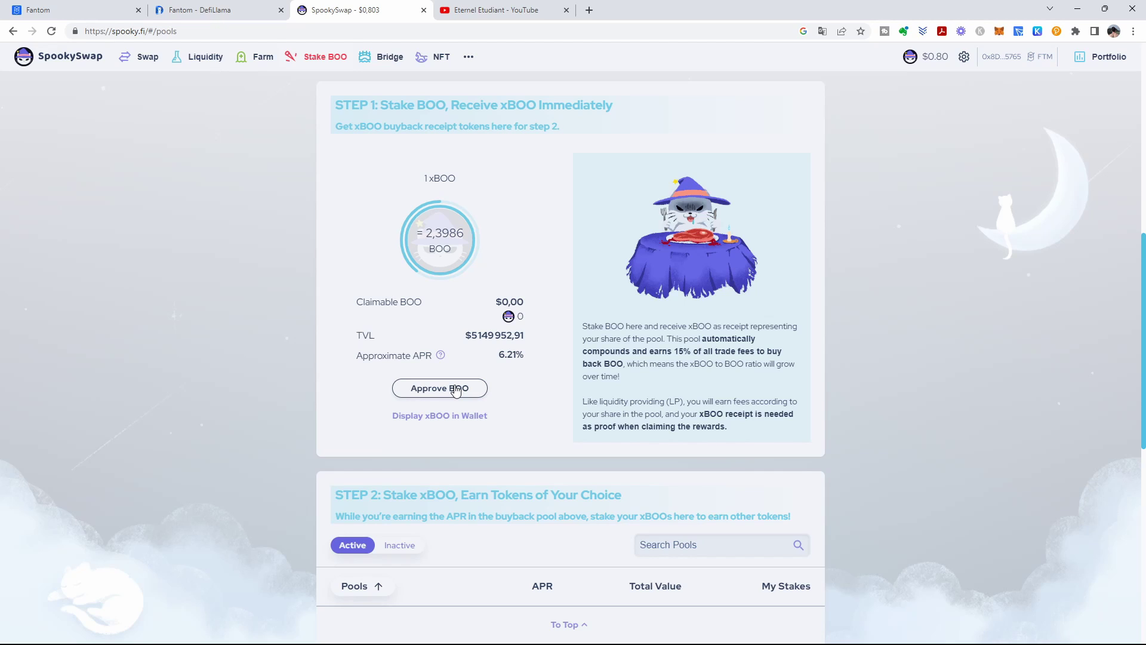
Examine the BOO staking pool's approximate APR and terms, along with the Step 2 section for staking xBOO to earn other tokens.
{"action": "left_click_drag", "start_coordinate": [502, 353], "coordinate": [525, 354]}
{"action": "left_click", "coordinate": [504, 357]}
{"action": "scroll", "coordinate": [549, 466], "scroll_direction": "up", "scroll_amount": 1}
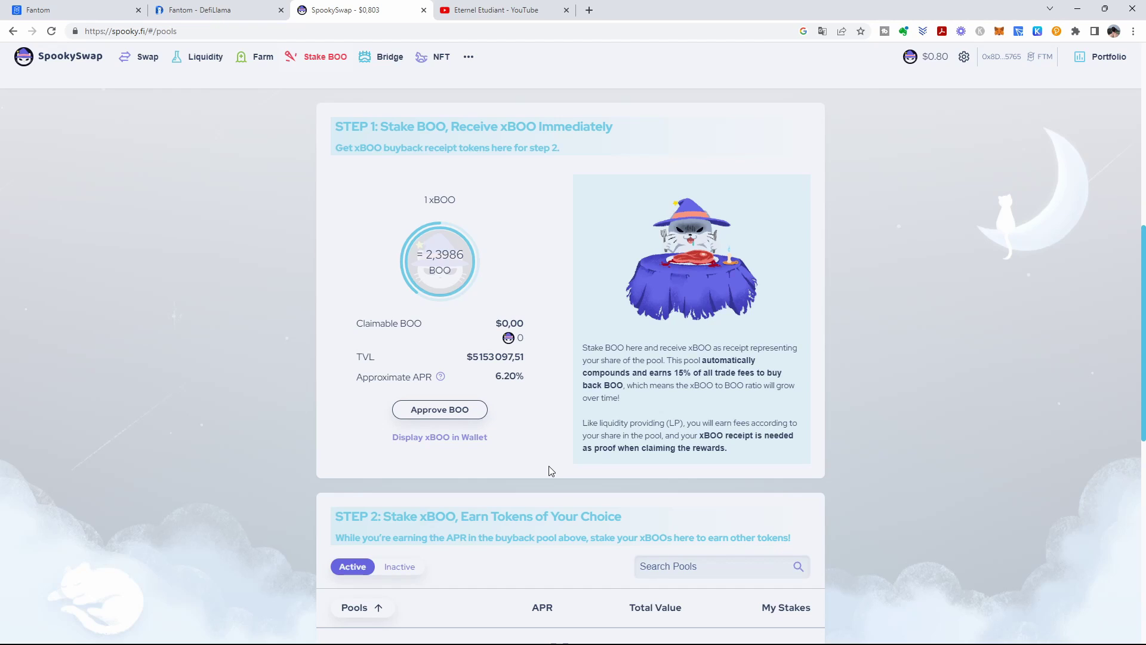
{"action": "scroll", "coordinate": [551, 471], "scroll_direction": "down", "scroll_amount": 3}
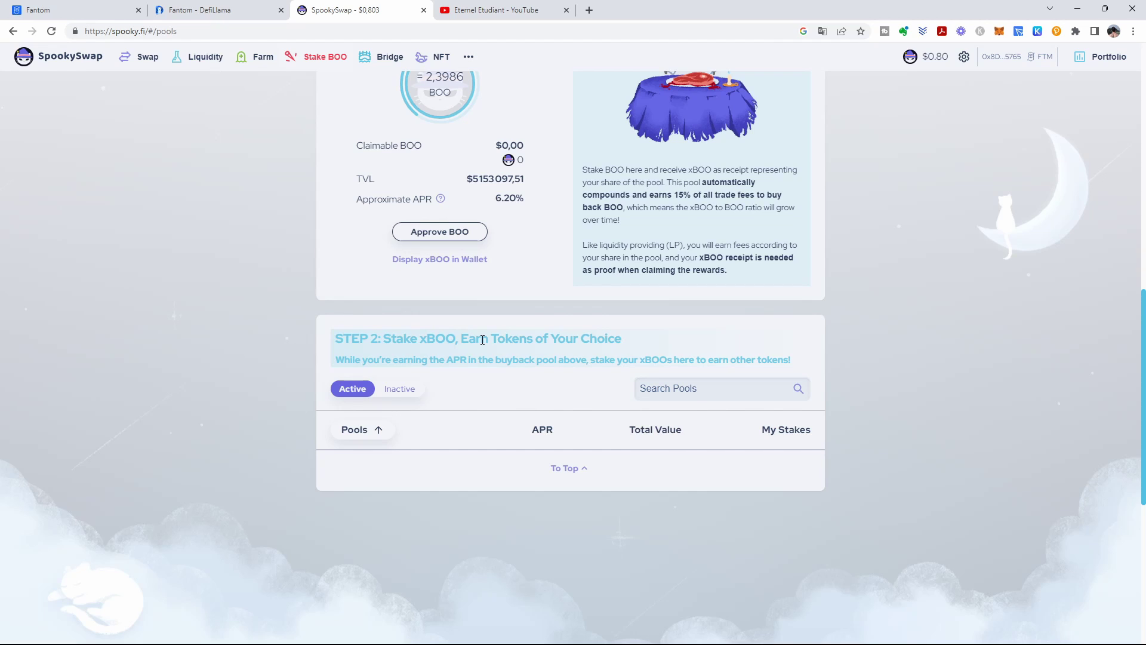
{"action": "scroll", "coordinate": [482, 340], "scroll_direction": "up", "scroll_amount": 2}
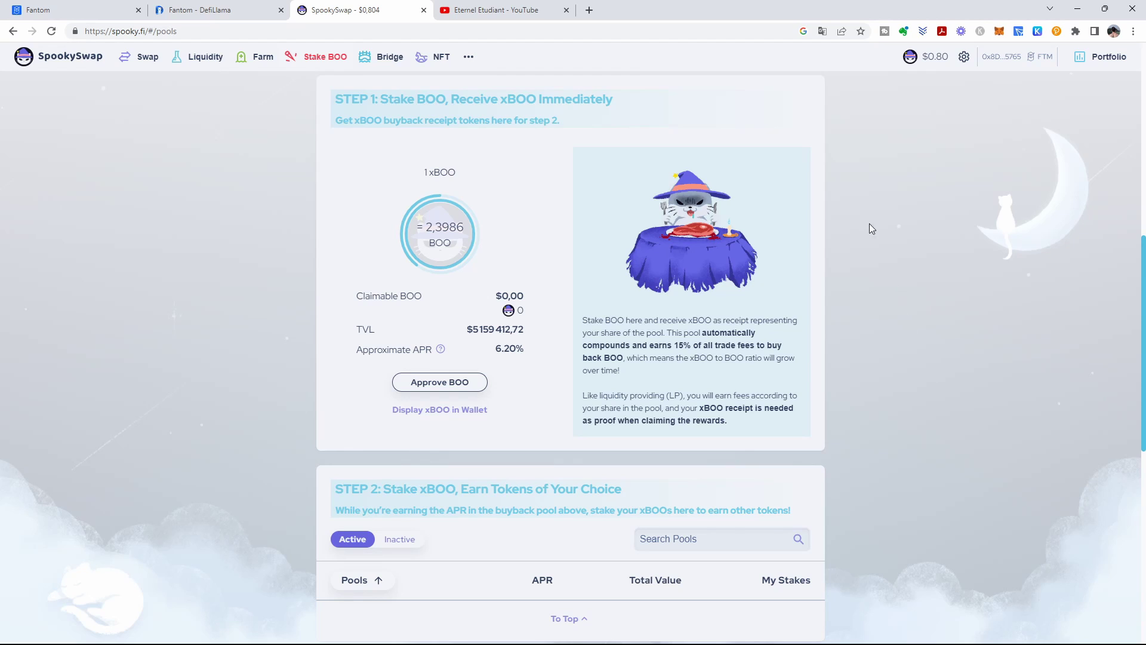
Switch to the Eternel Etudiant channel page on YouTube.
{"action": "left_click", "coordinate": [498, 10]}
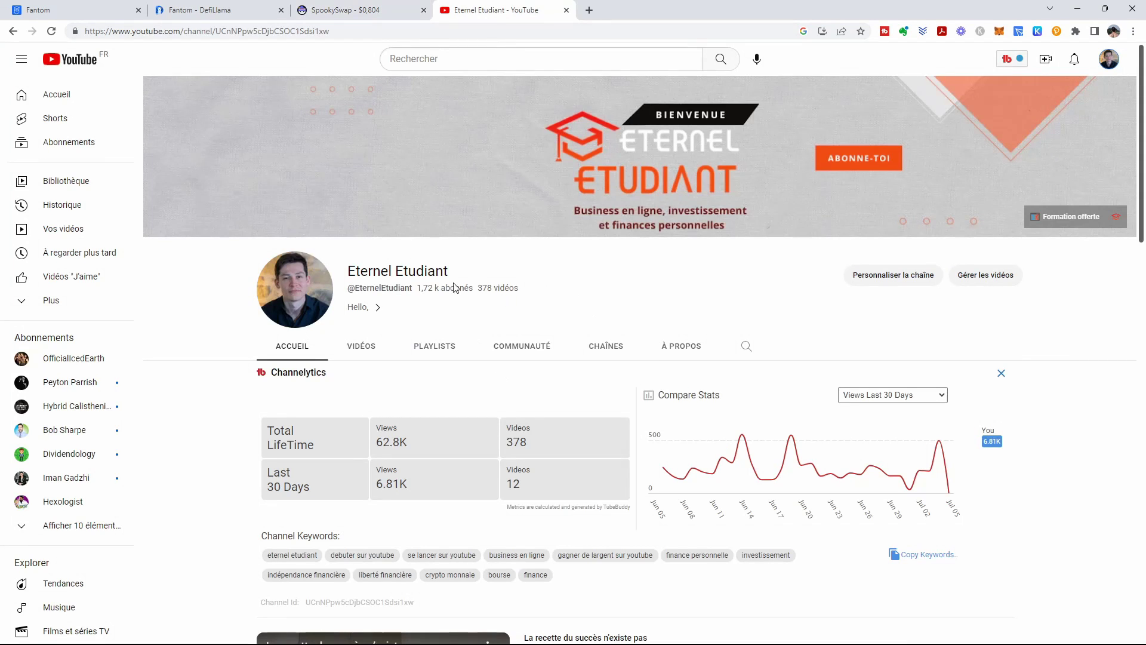